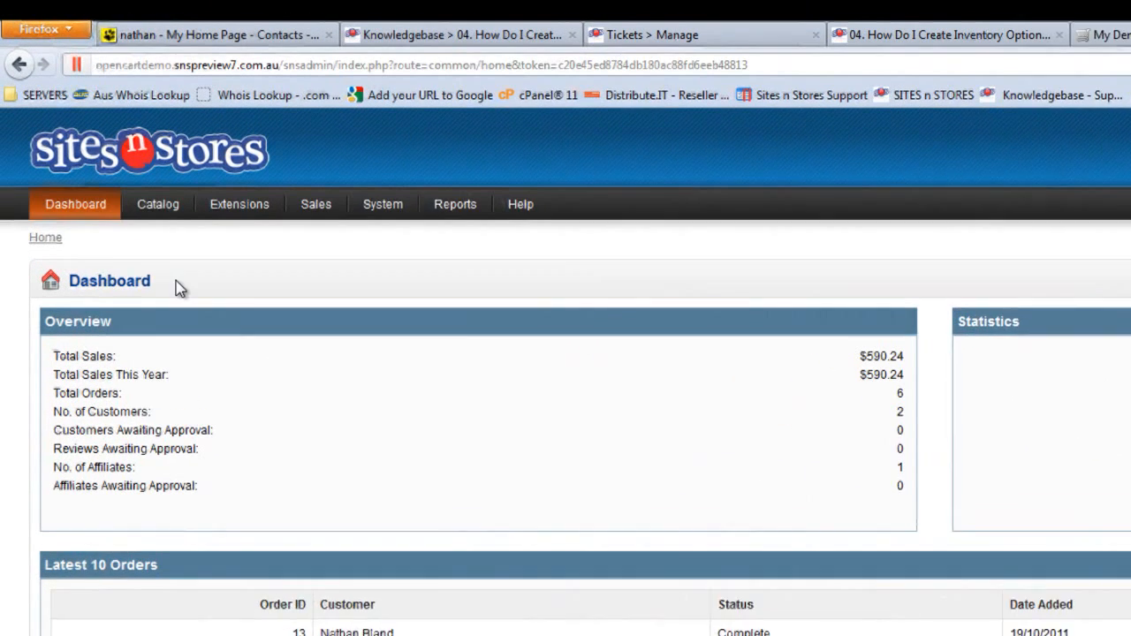
# Create a new catalog option named Colour with type Radio and sort order 1
pyautogui.moveTo(109, 138)
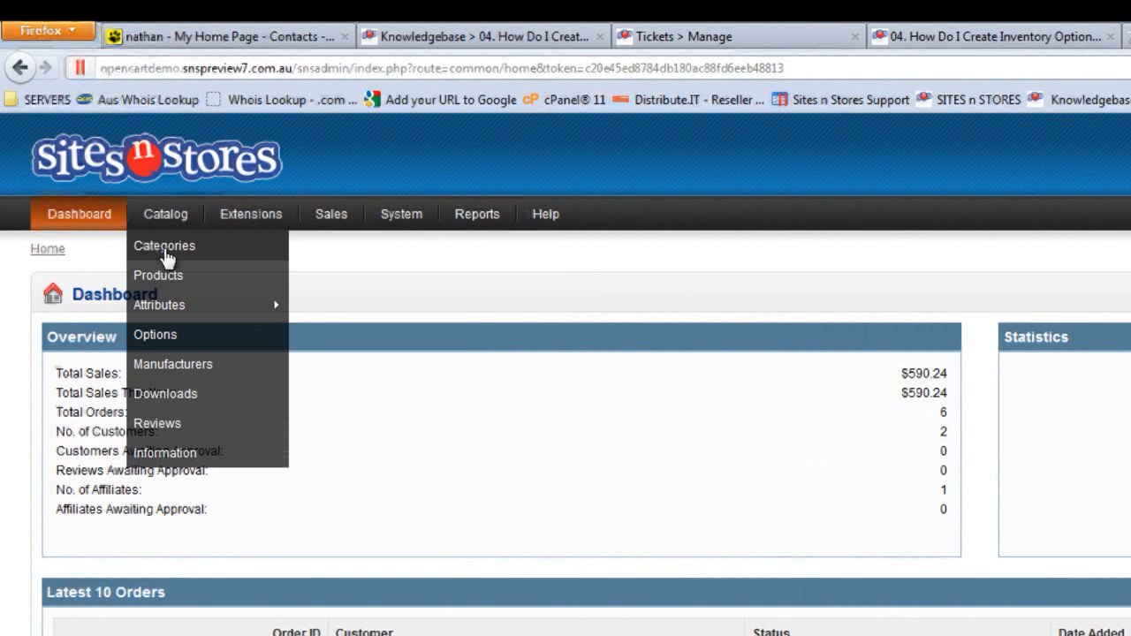
pyautogui.click(163, 344)
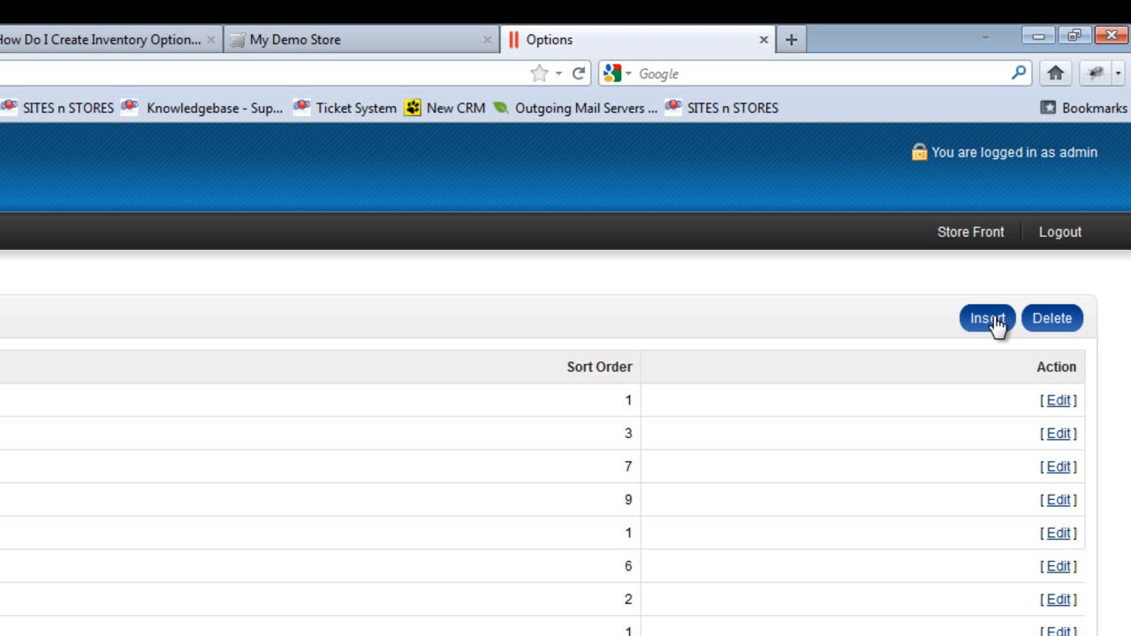
pyautogui.click(994, 322)
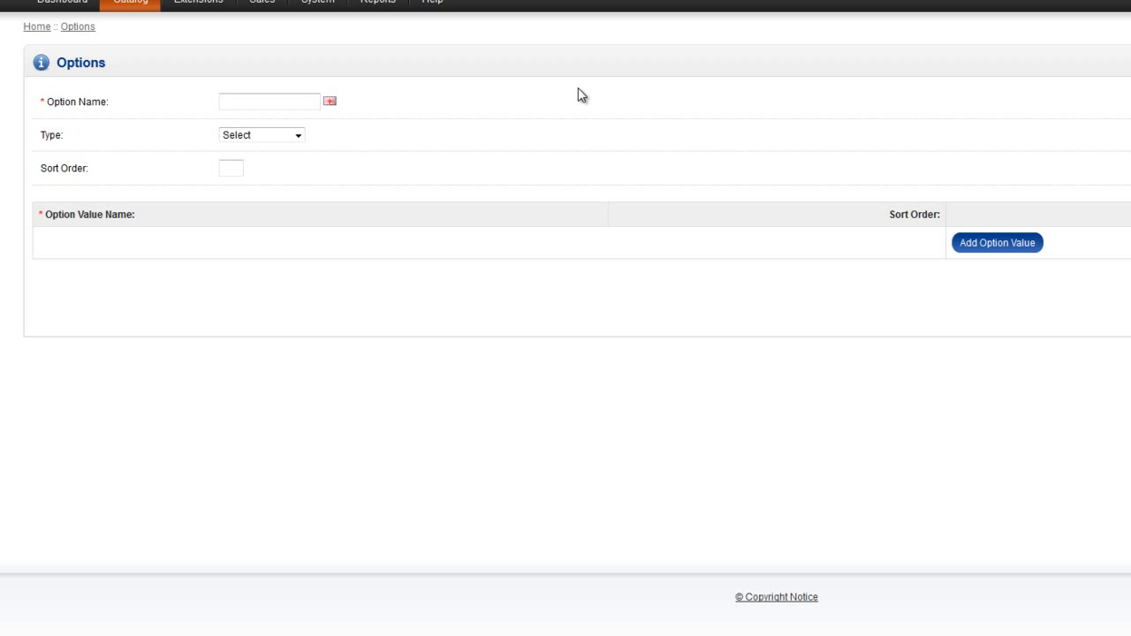
pyautogui.write('Colour')
pyautogui.click(253, 138)
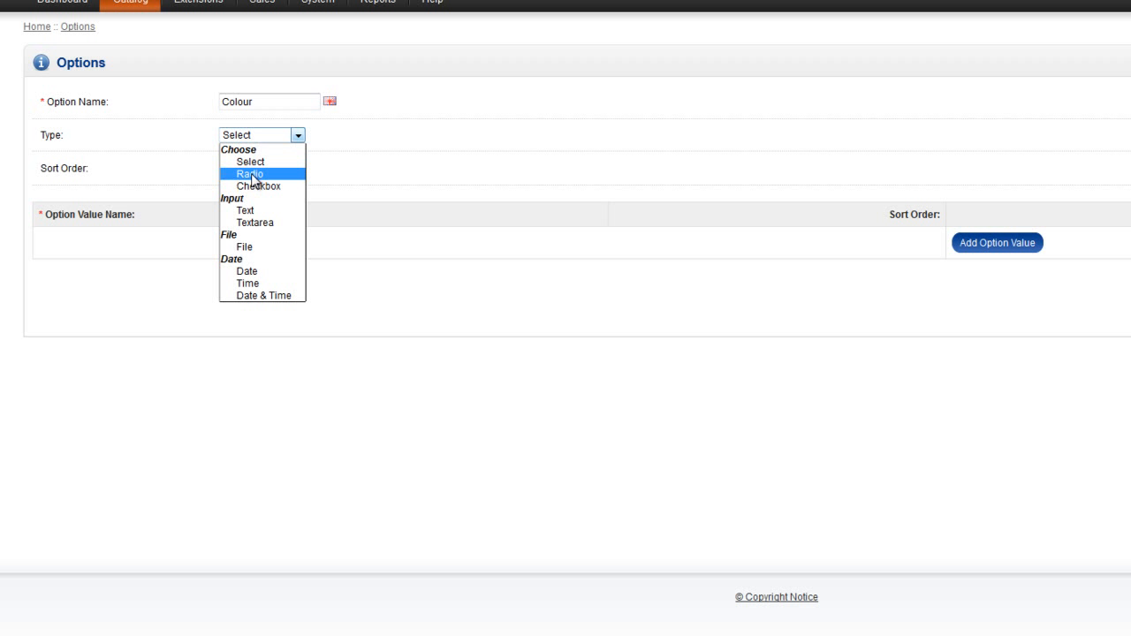
pyautogui.click(252, 174)
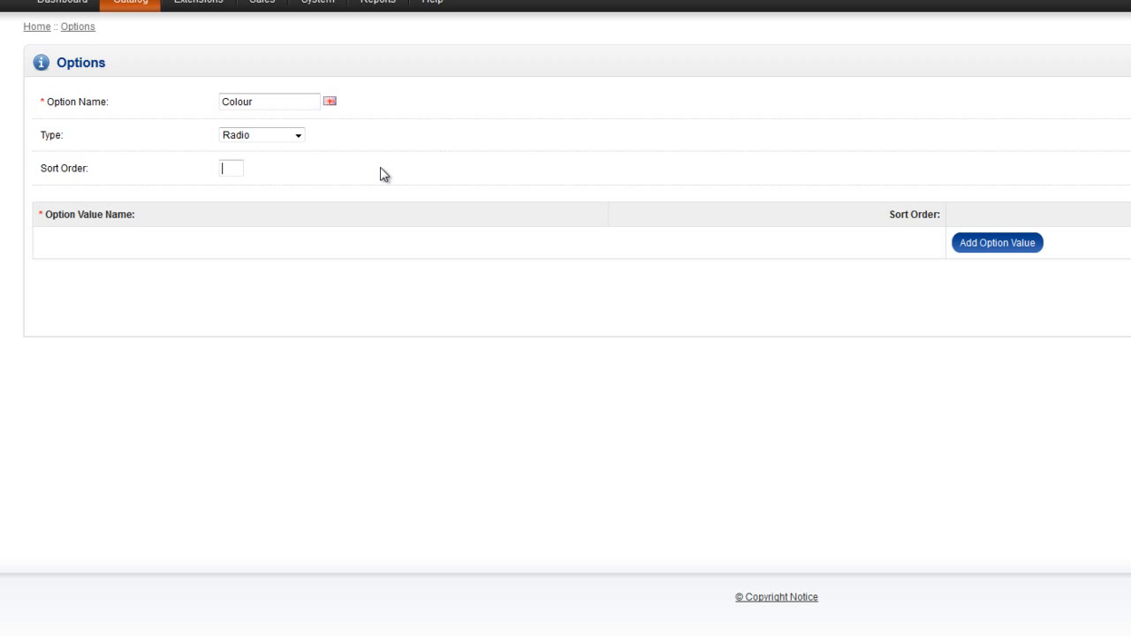
pyautogui.write('1')
pyautogui.press('Escape')
# Add the option values Red, Blue and Green to the Colour option and save it
pyautogui.click(1019, 245)
pyautogui.click(103, 243)
pyautogui.write('Red')
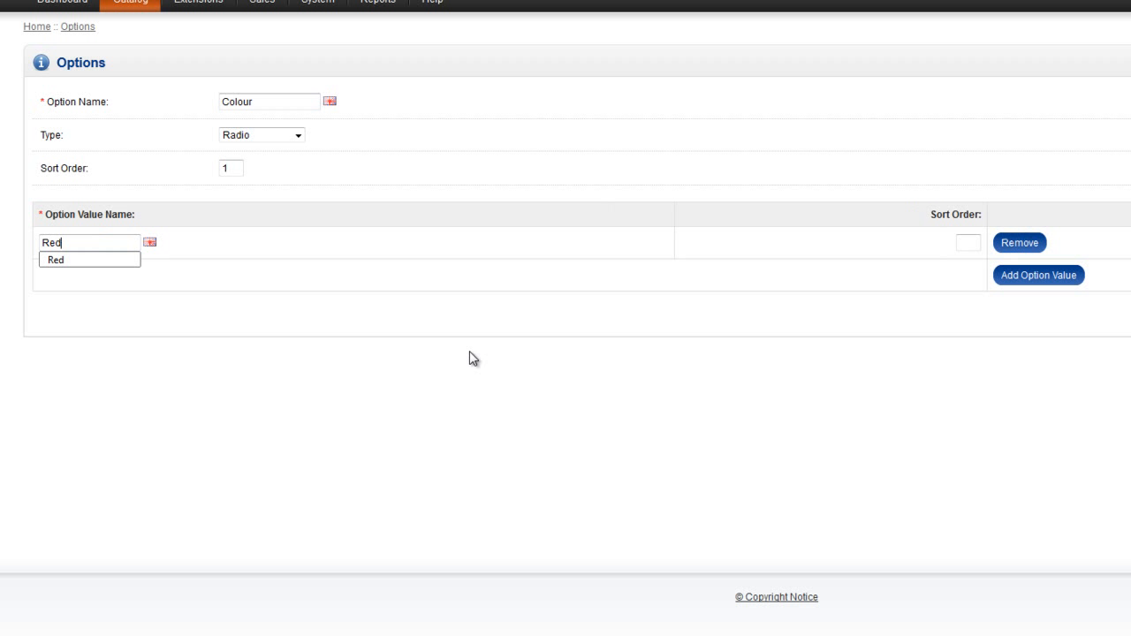
pyautogui.click(1052, 277)
pyautogui.click(91, 272)
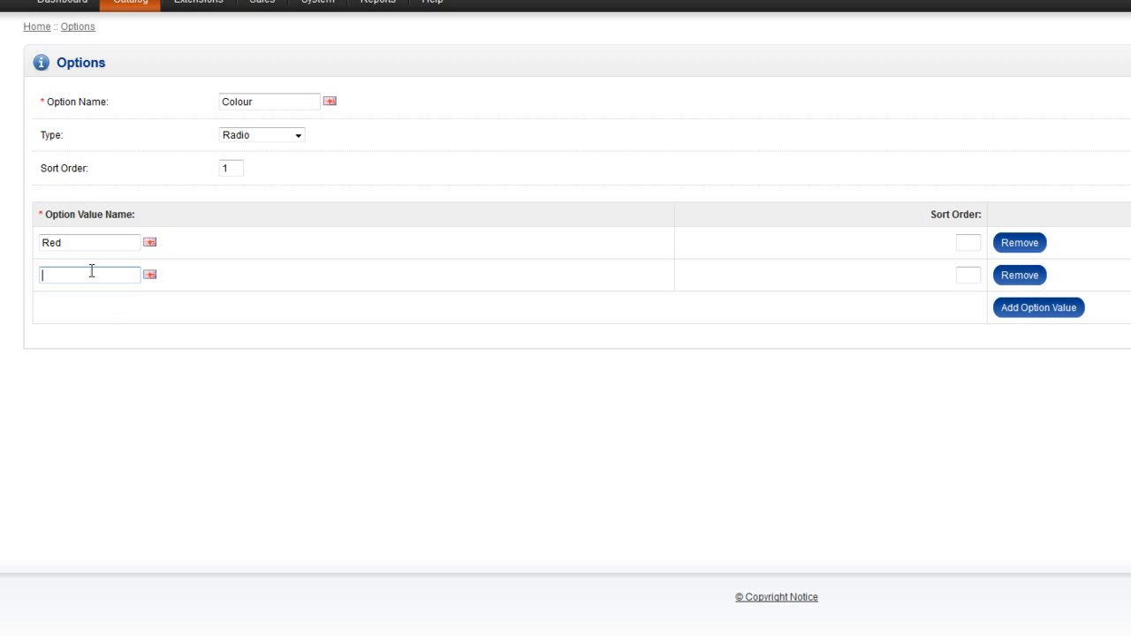
pyautogui.write('Blue')
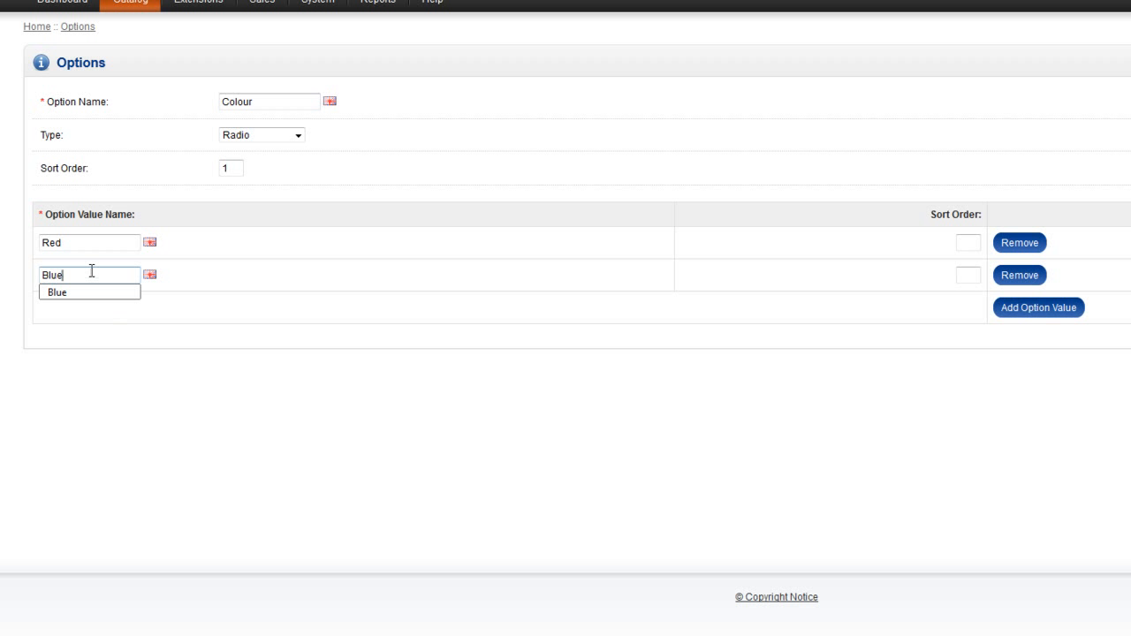
pyautogui.click(1022, 309)
pyautogui.click(65, 307)
pyautogui.write('Green')
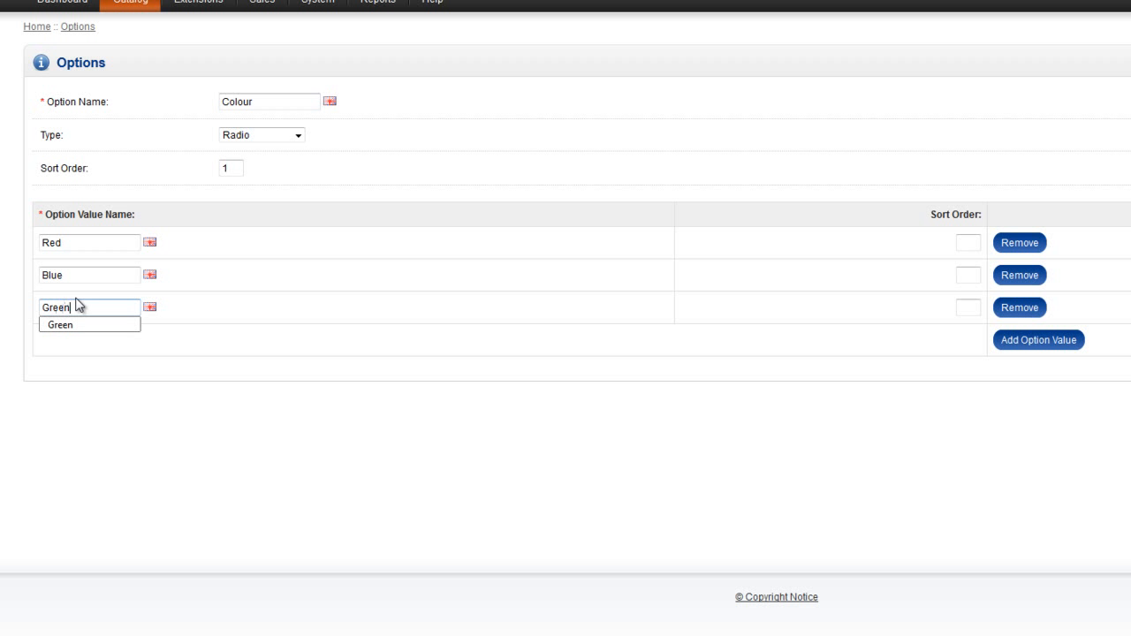
pyautogui.click(535, 530)
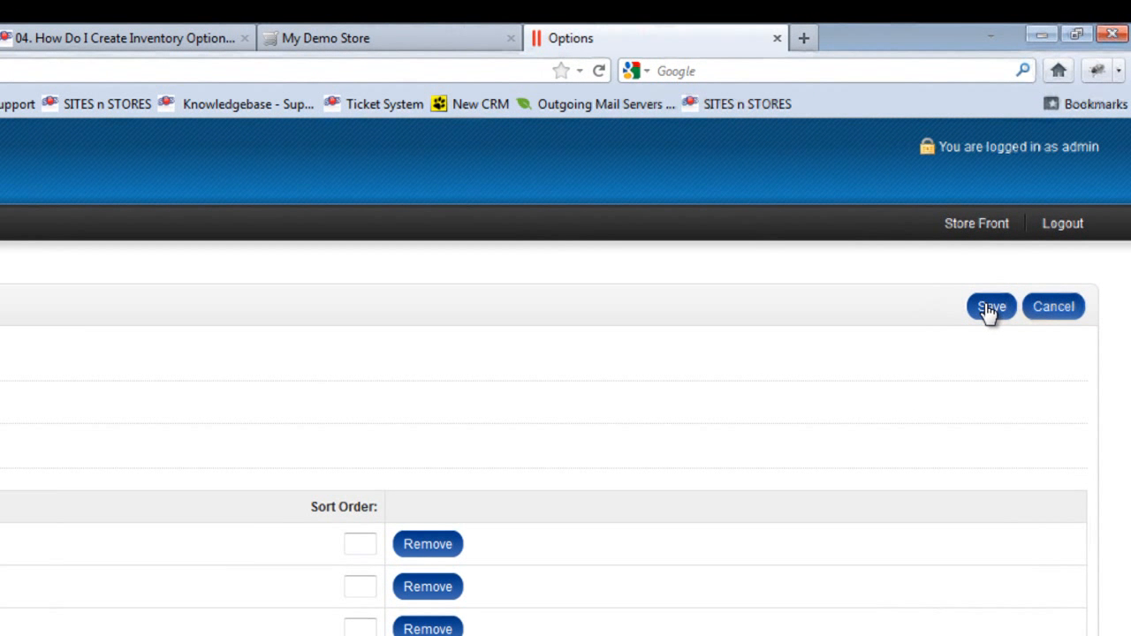
pyautogui.click(990, 307)
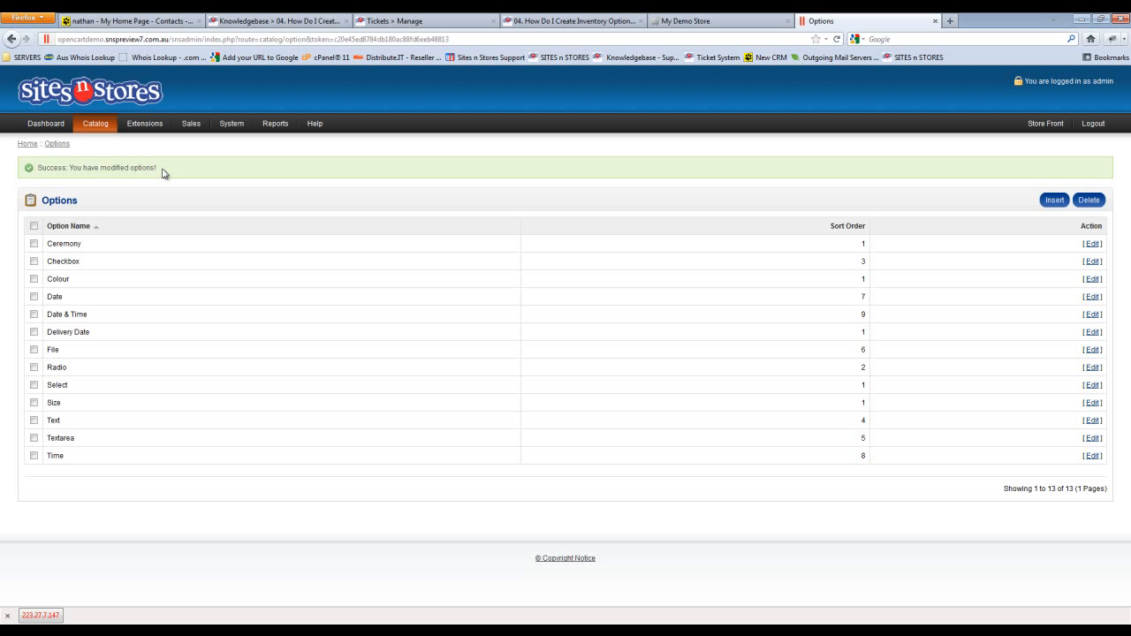
# Open the Jeans product for editing and assign the Colour option to it
pyautogui.moveTo(95, 129)
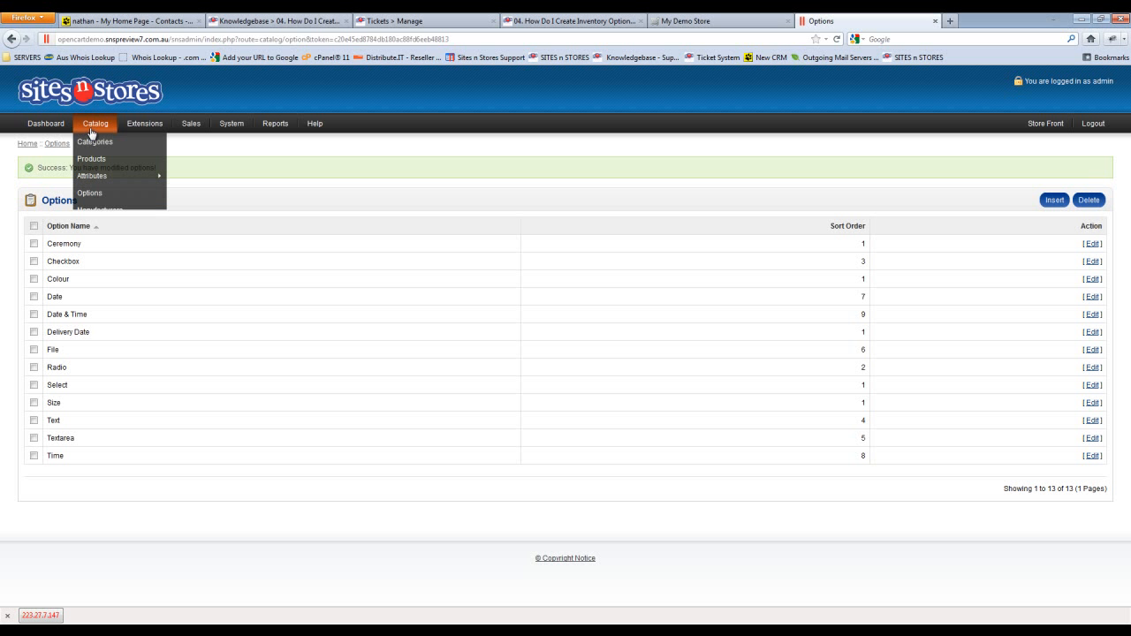
pyautogui.click(94, 159)
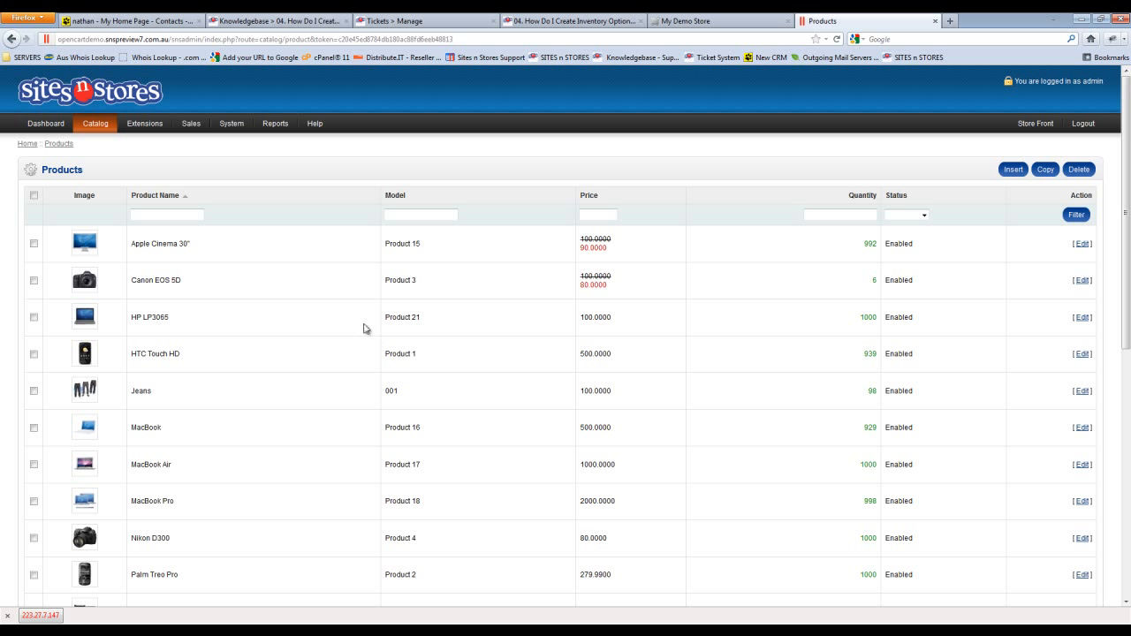
pyautogui.scroll(-1, 361, 328)
pyautogui.scroll(-3, 360, 327)
pyautogui.scroll(3, 360, 328)
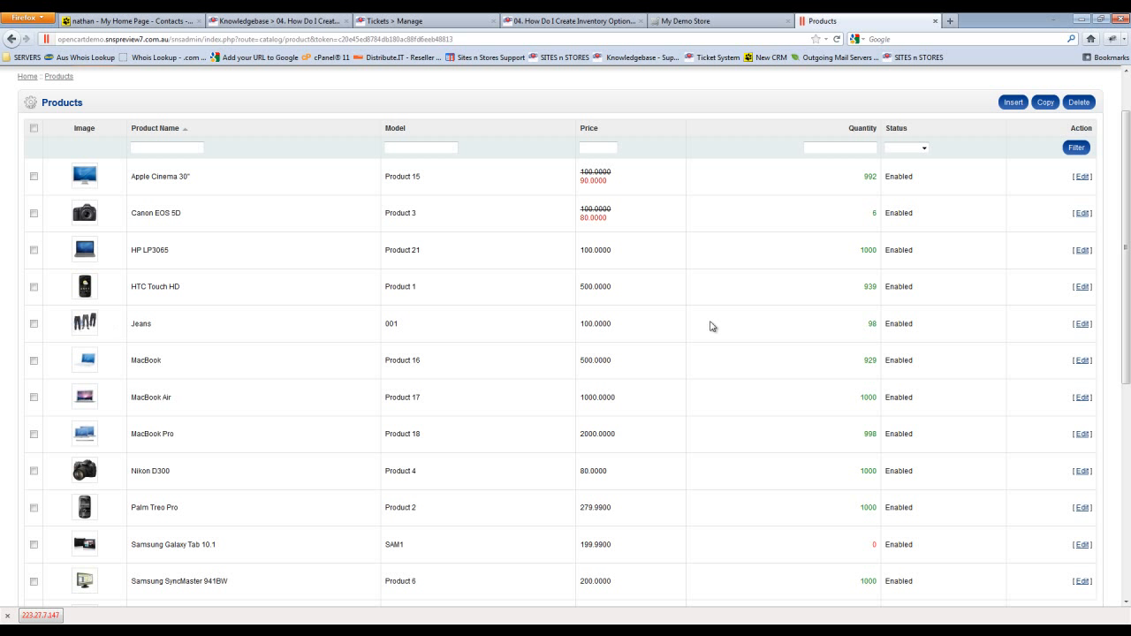
pyautogui.click(1080, 324)
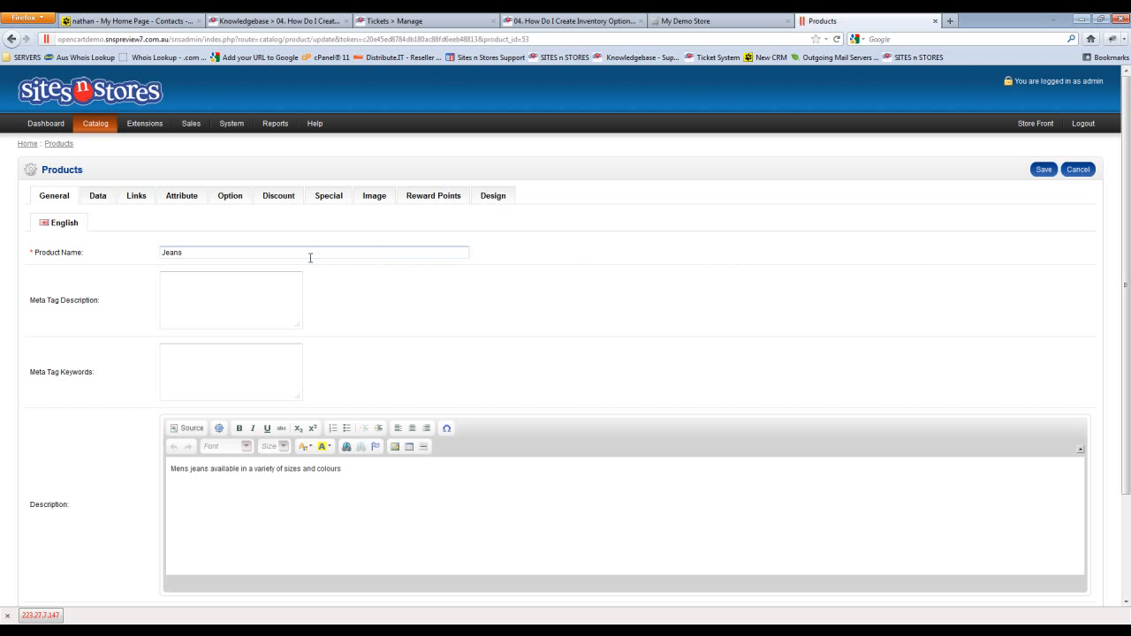
pyautogui.click(238, 201)
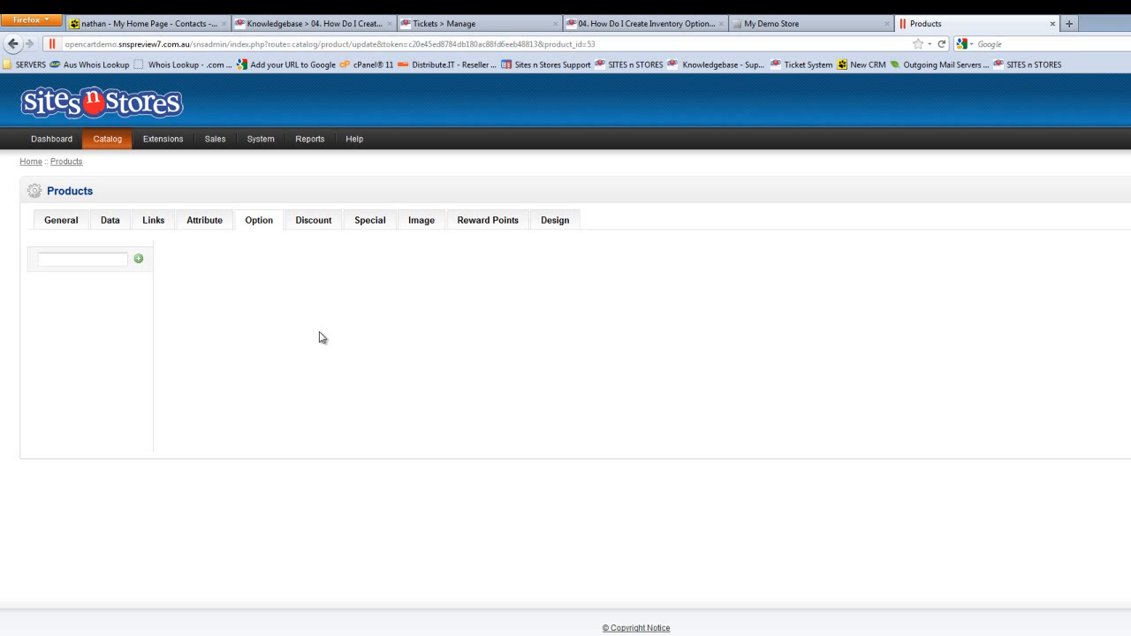
pyautogui.click(106, 257)
pyautogui.write('Col')
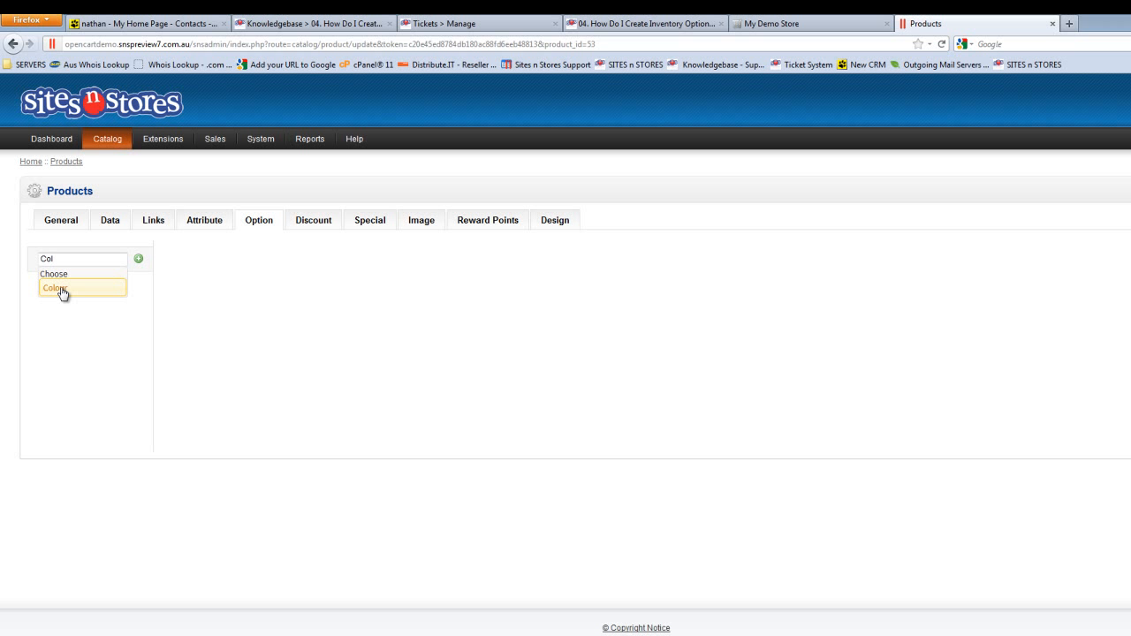
pyautogui.click(62, 290)
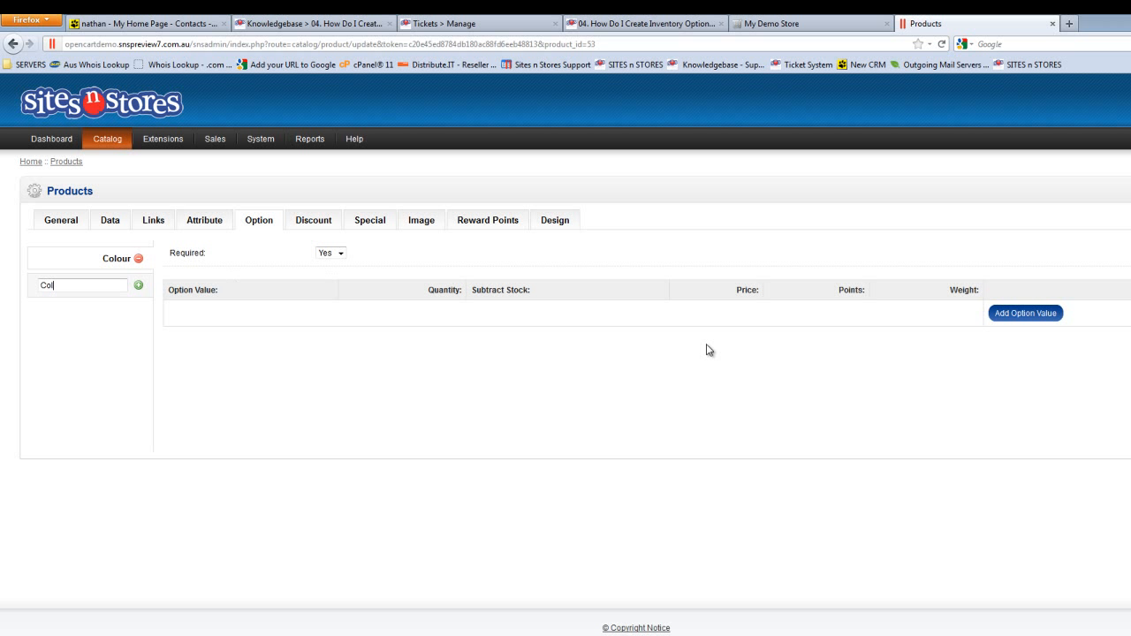
# Add the Red option value to the Jeans' Colour option with a quantity of 10
pyautogui.click(1024, 313)
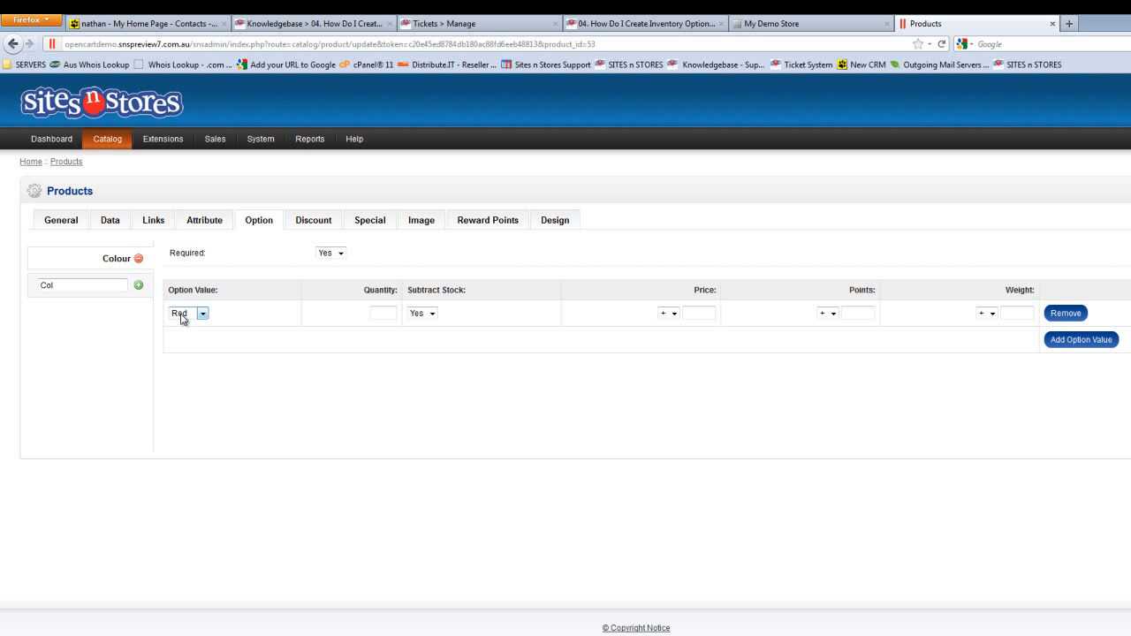
pyautogui.click(380, 311)
pyautogui.write('10')
# Add the Green and Blue option values with a quantity of 10 each and save the Jeans product
pyautogui.click(1079, 341)
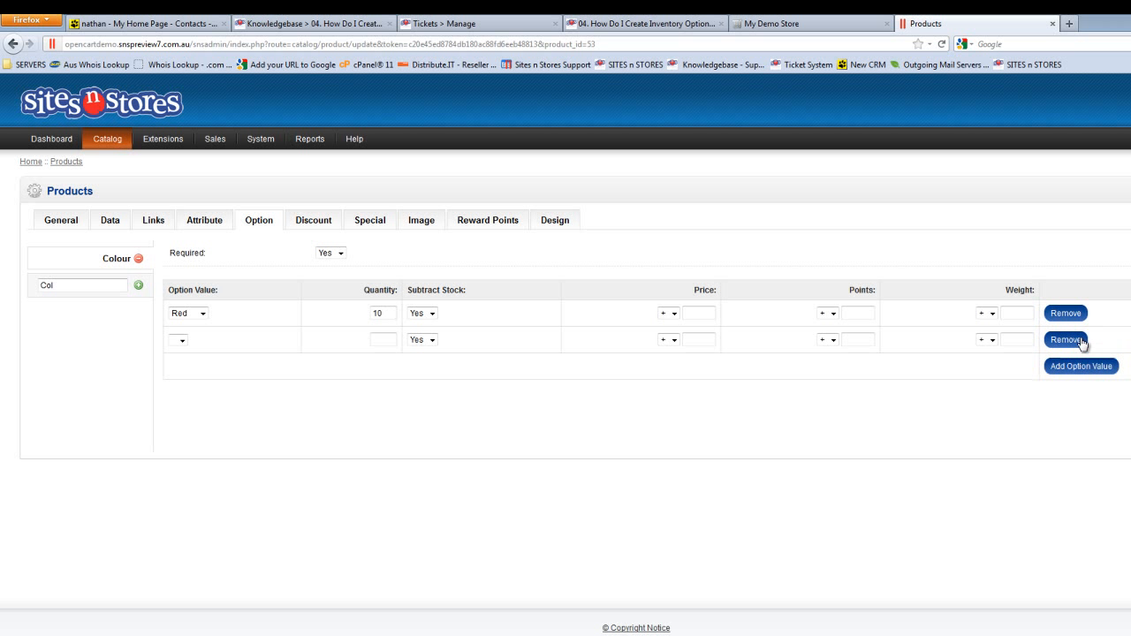
pyautogui.click(201, 339)
pyautogui.click(184, 361)
pyautogui.click(1079, 369)
pyautogui.click(182, 367)
pyautogui.click(181, 398)
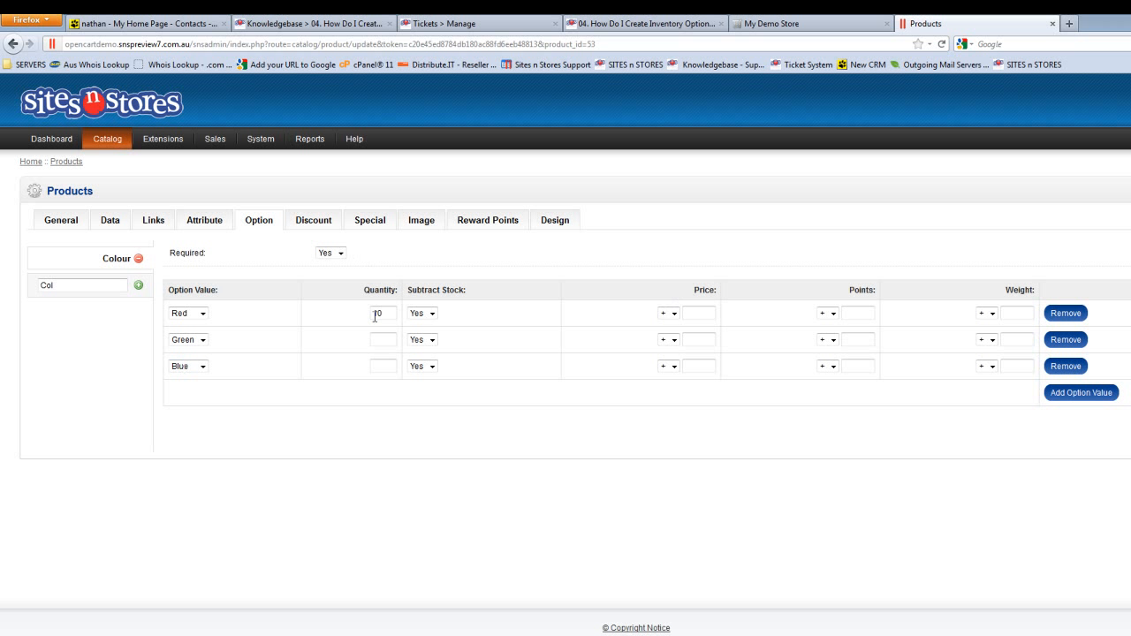
pyautogui.click(382, 370)
pyautogui.click(1055, 169)
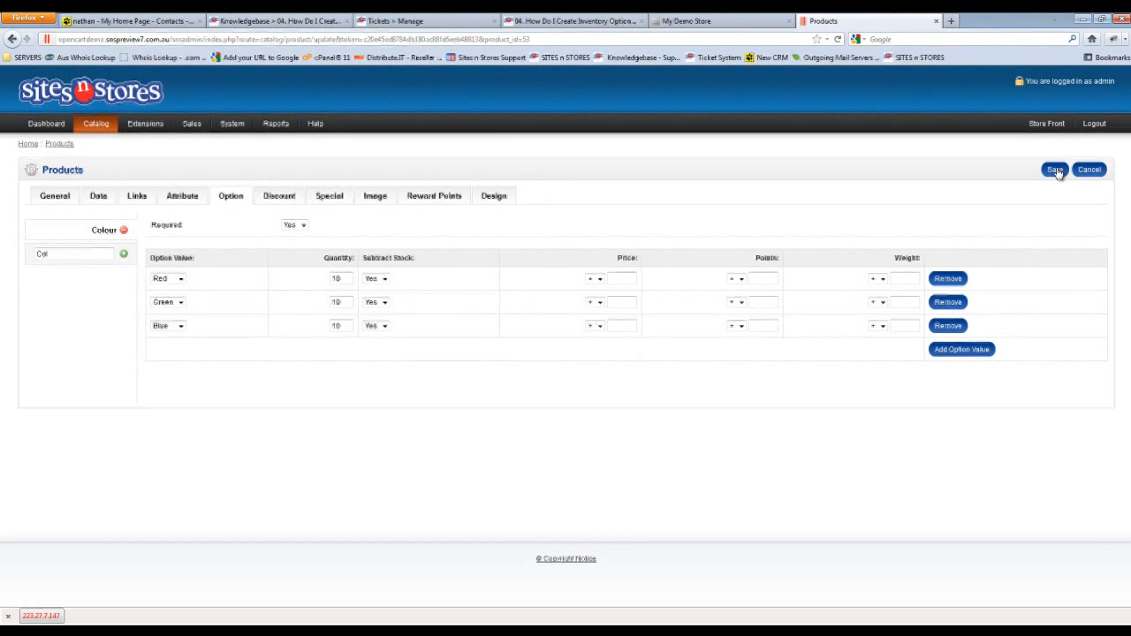
pyautogui.click(1056, 170)
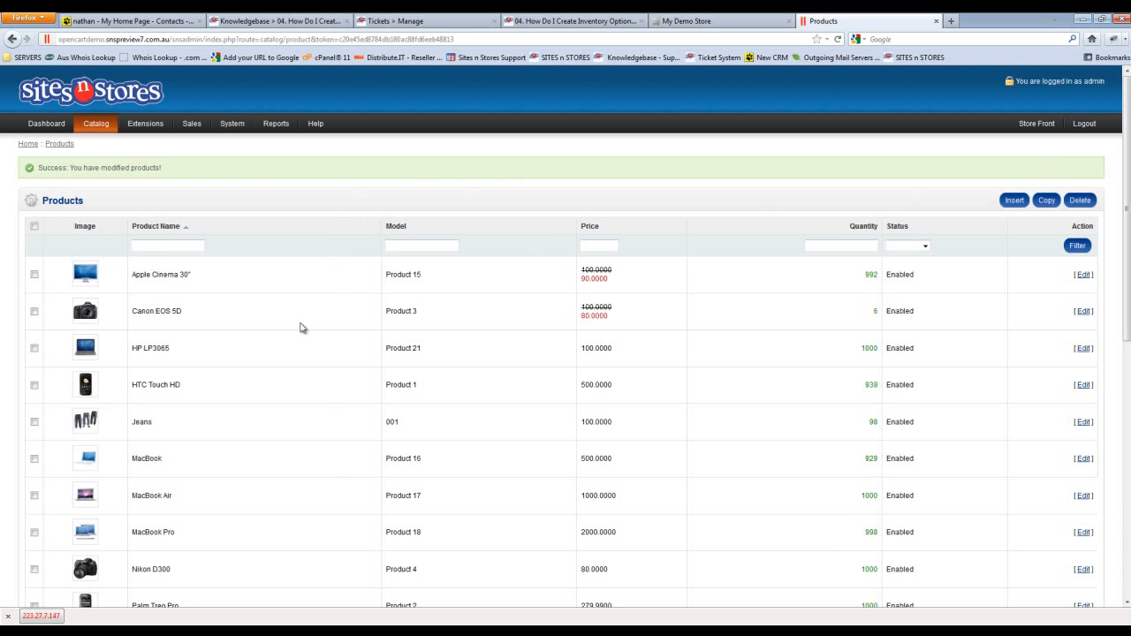
# Reopen the Jeans product to review its data and Colour option values, and save it again
pyautogui.click(1083, 422)
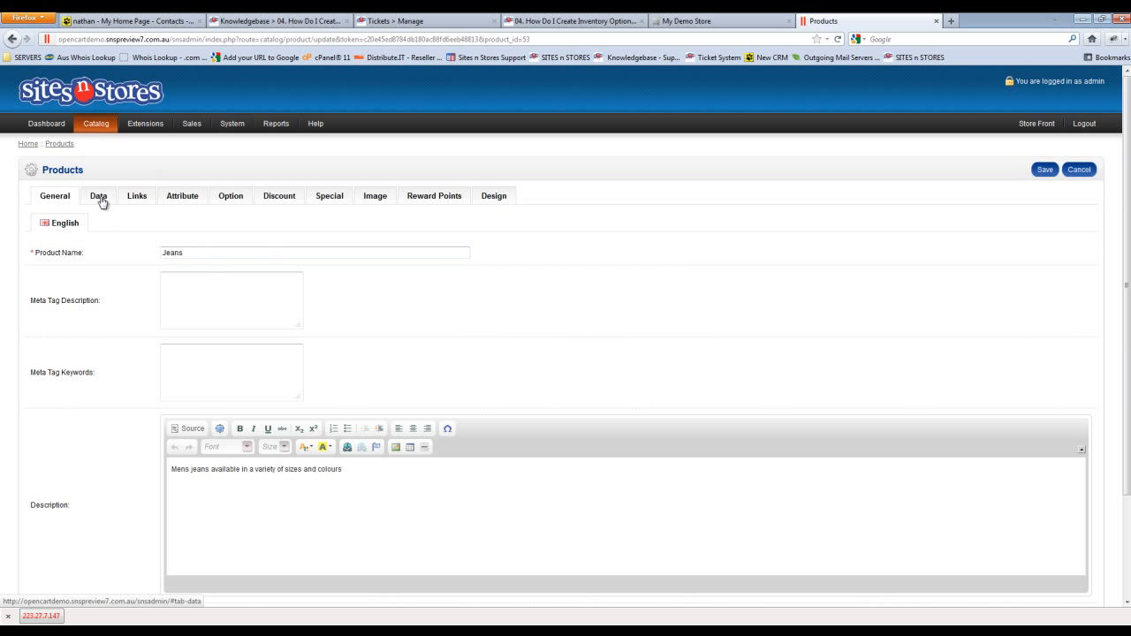
pyautogui.click(99, 197)
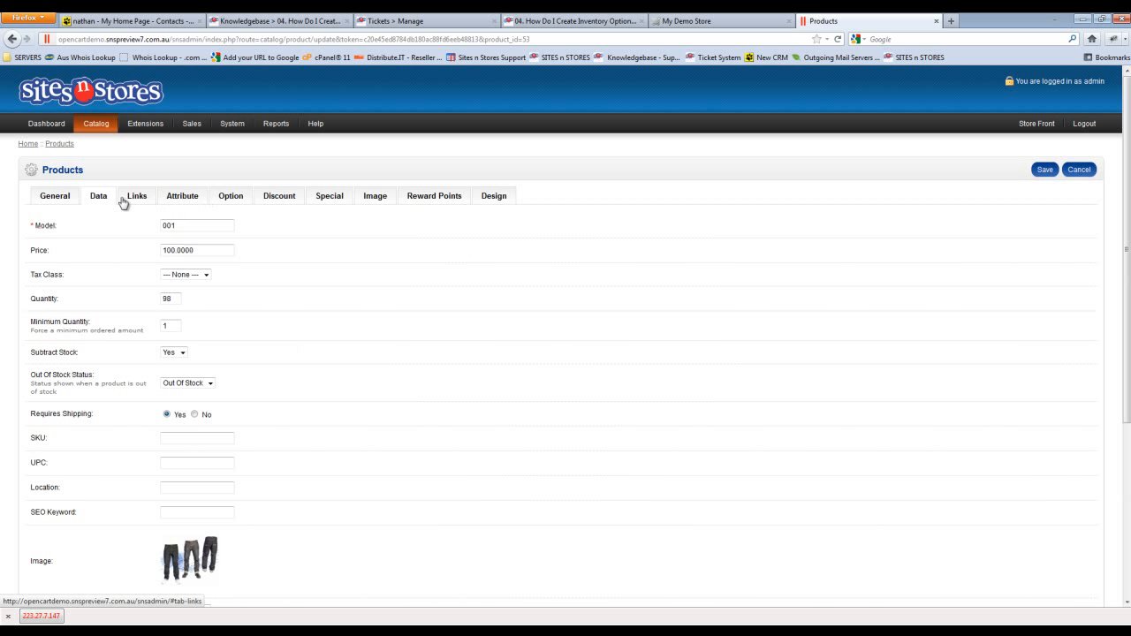
pyautogui.click(132, 198)
pyautogui.click(234, 198)
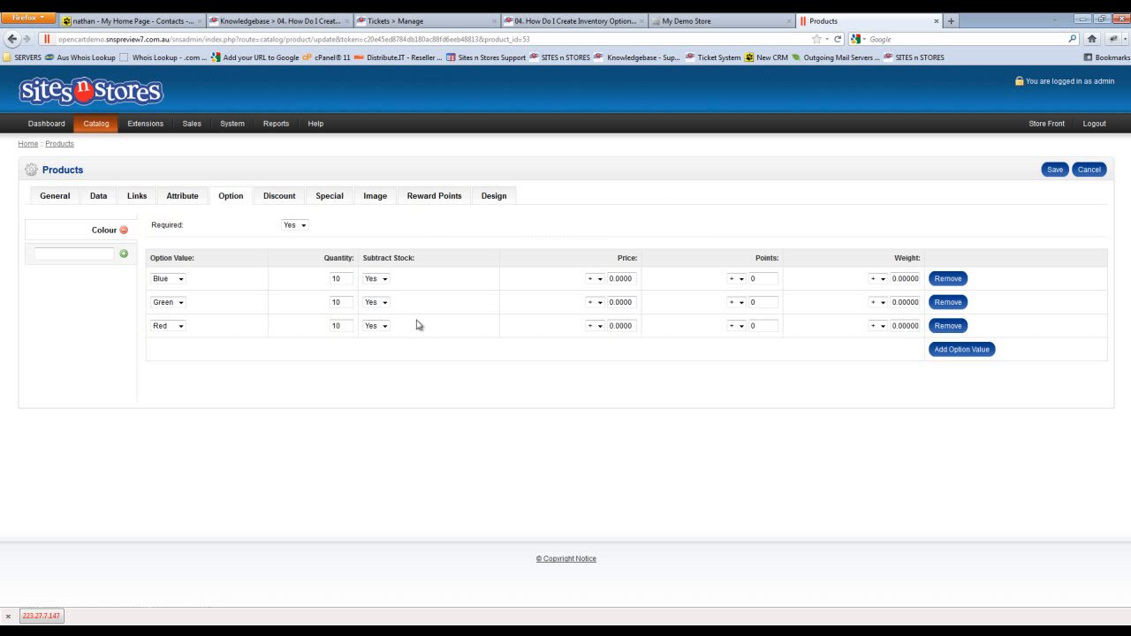
pyautogui.click(1045, 171)
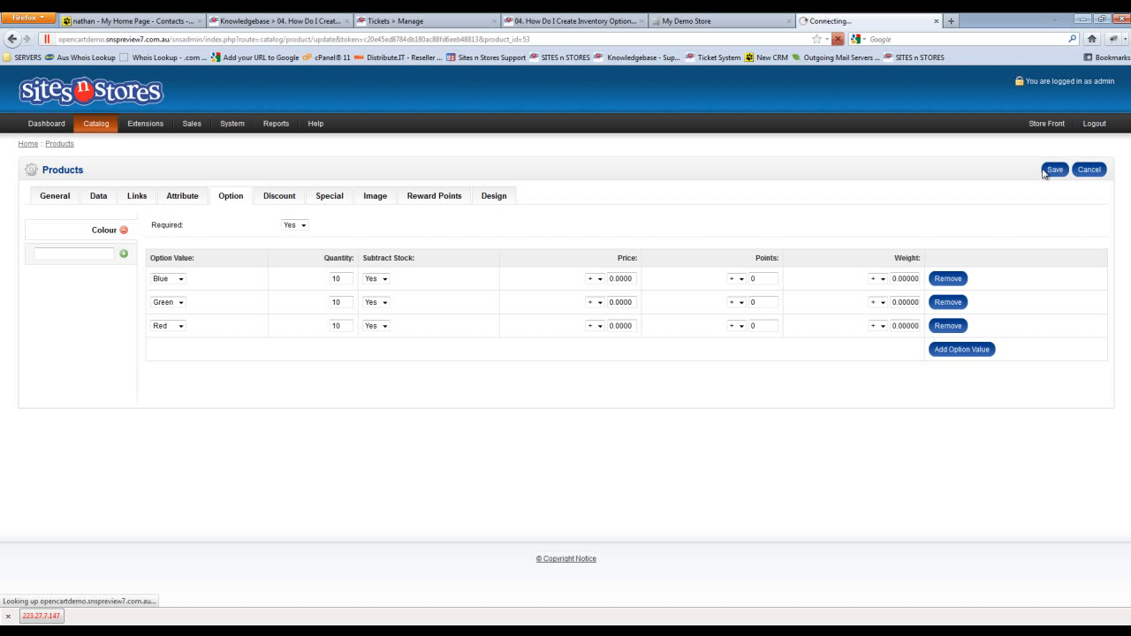
# Switch to the My Demo Store storefront and view the Jeans product in the Clothing category
pyautogui.click(722, 18)
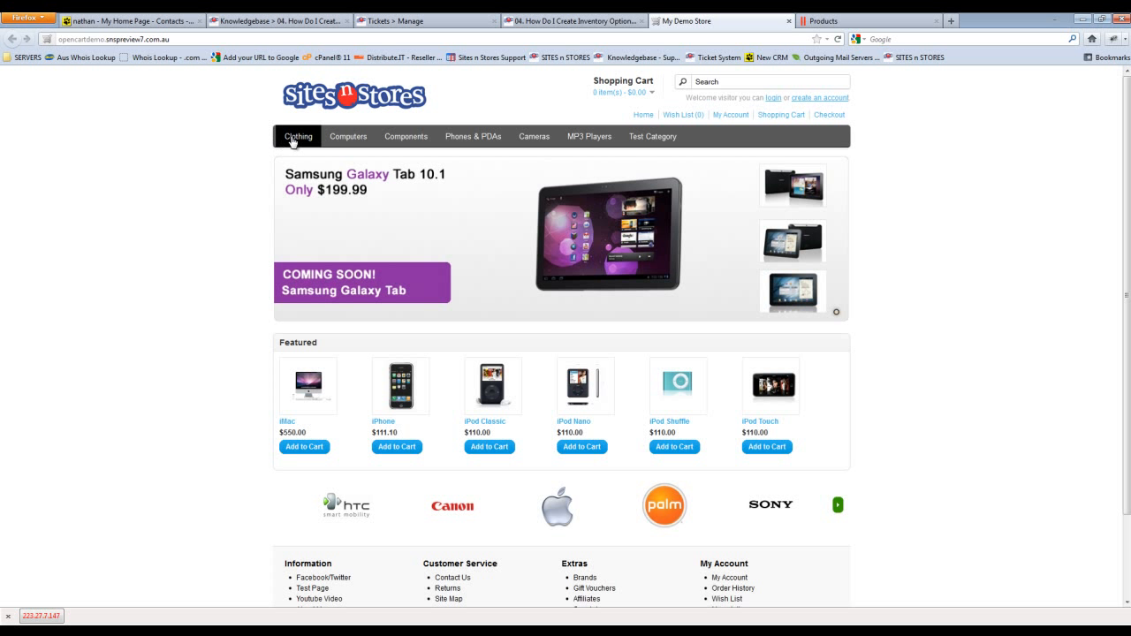
pyautogui.click(297, 137)
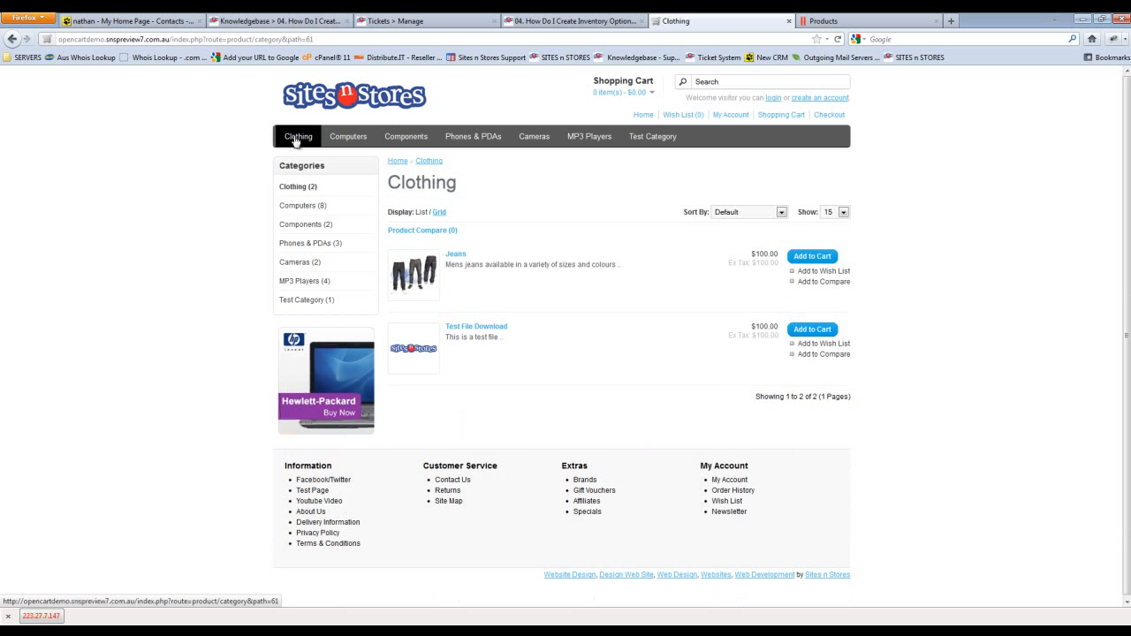
pyautogui.click(457, 257)
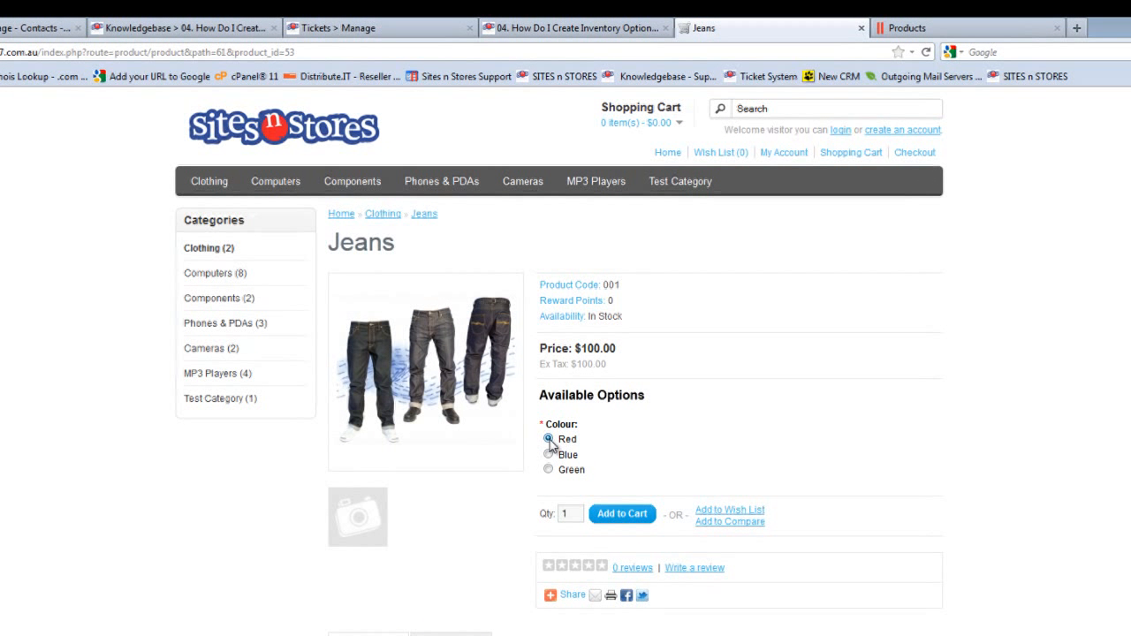
# Try the Jeans colour choices, add the Green one to the cart and display the cart contents
pyautogui.click(548, 454)
pyautogui.click(548, 469)
pyautogui.click(548, 439)
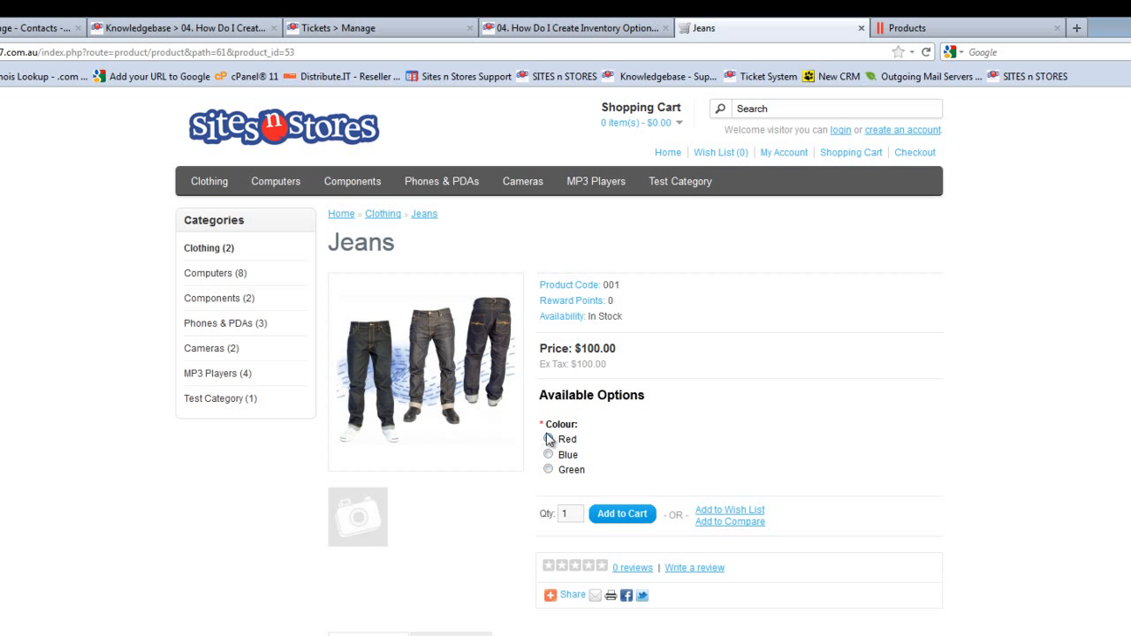
pyautogui.click(547, 454)
pyautogui.click(547, 469)
pyautogui.click(622, 514)
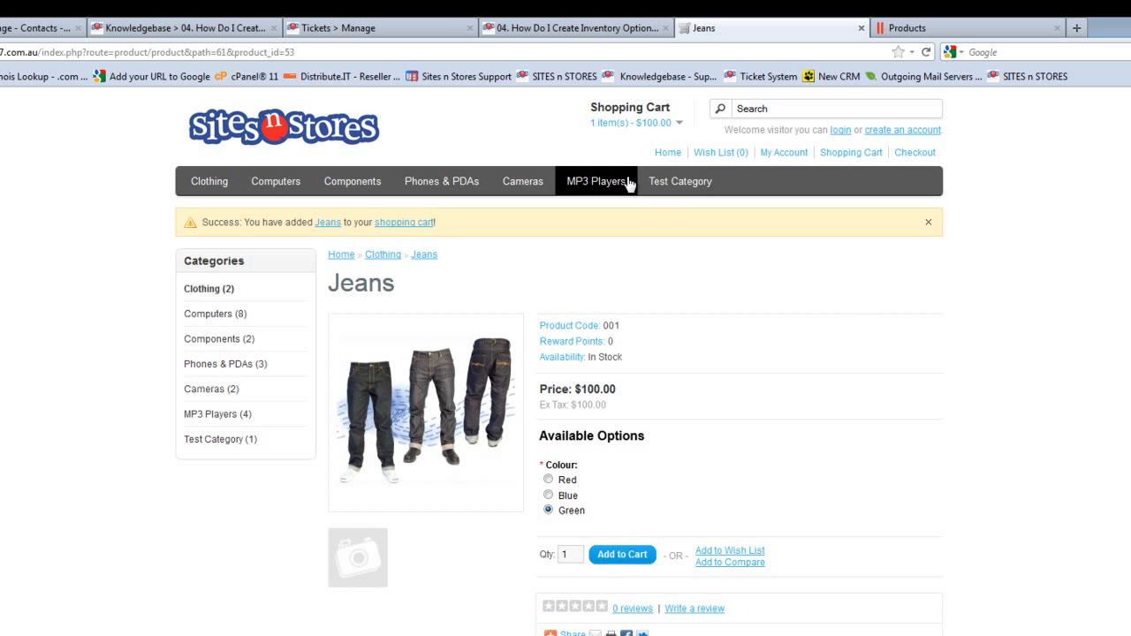
pyautogui.click(653, 124)
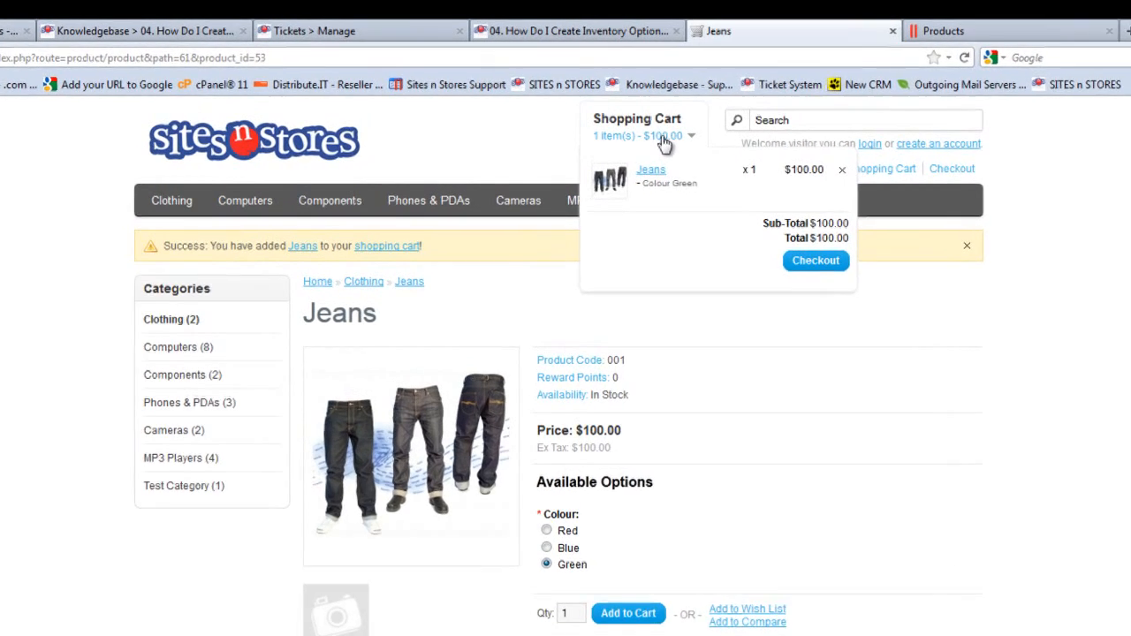